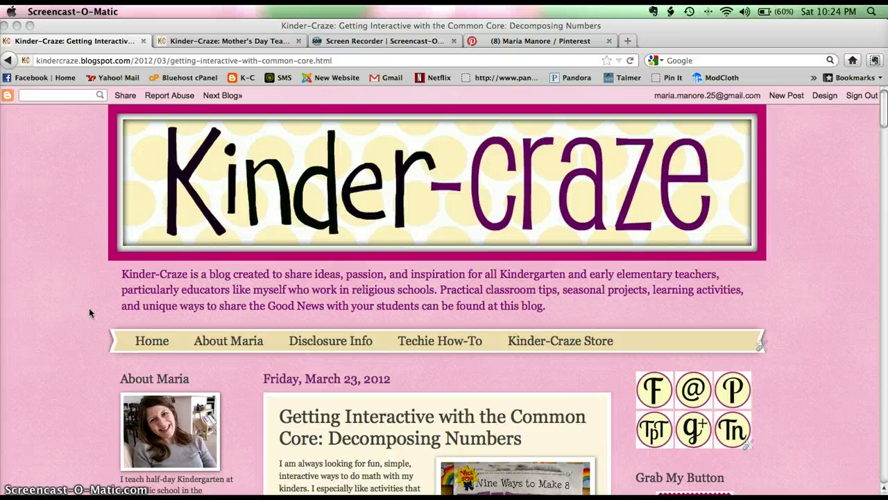
Step: Examine the blog post on decomposing numbers with its student-work photo, and switch to the Mother's Day Tea post
{"action": "scroll", "coordinate": [89, 308], "scroll_direction": "down", "scroll_amount": 4}
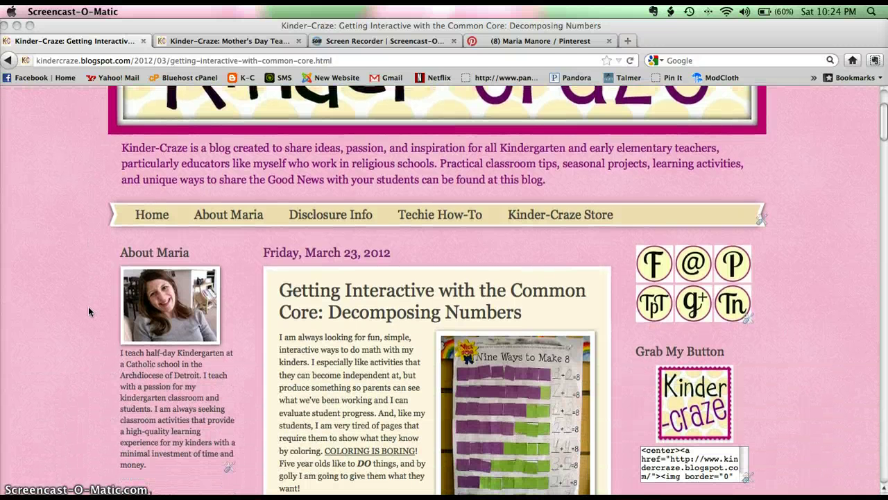
{"action": "left_click", "coordinate": [452, 380]}
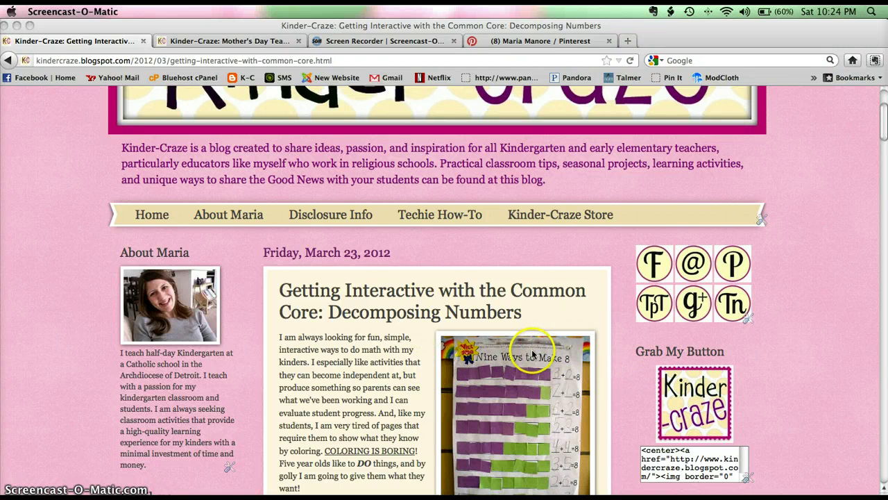
{"action": "scroll", "coordinate": [533, 355], "scroll_direction": "down", "scroll_amount": 2}
{"action": "scroll", "coordinate": [522, 323], "scroll_direction": "down", "scroll_amount": 1}
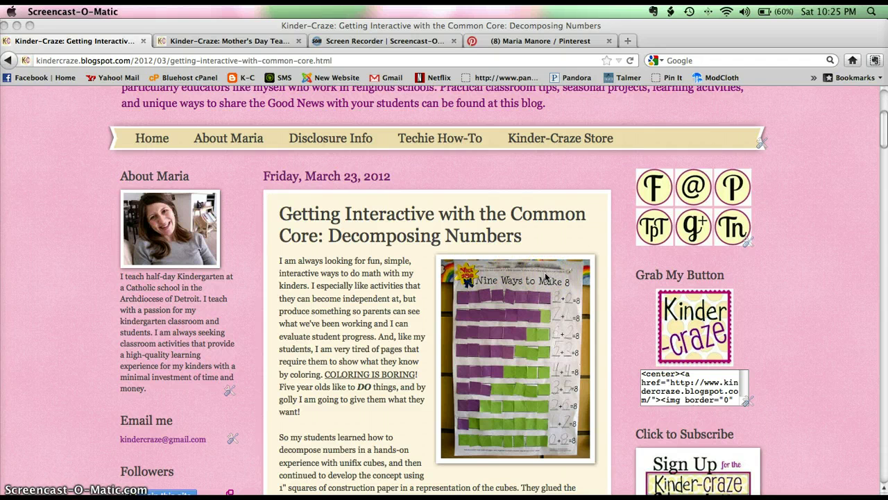
{"action": "left_click", "coordinate": [266, 42]}
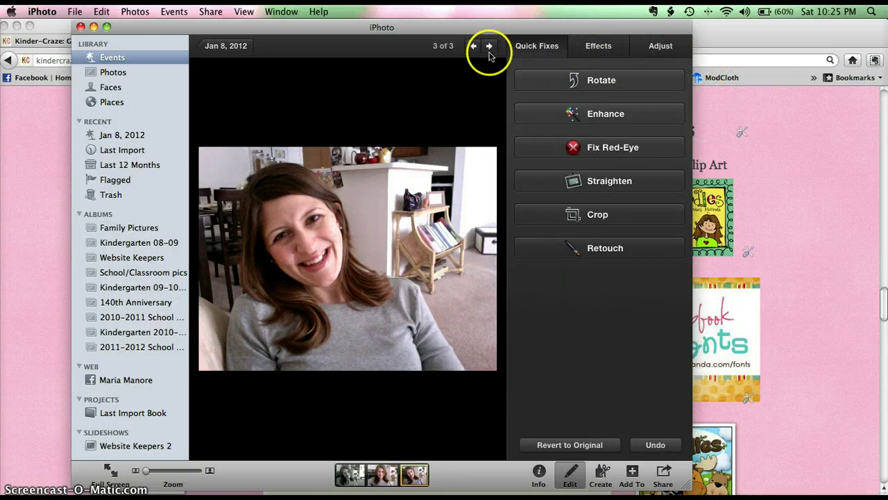
Step: Review the available effects and quick fixes for the portrait photo, and activate the Retouch tool
{"action": "left_click", "coordinate": [591, 53]}
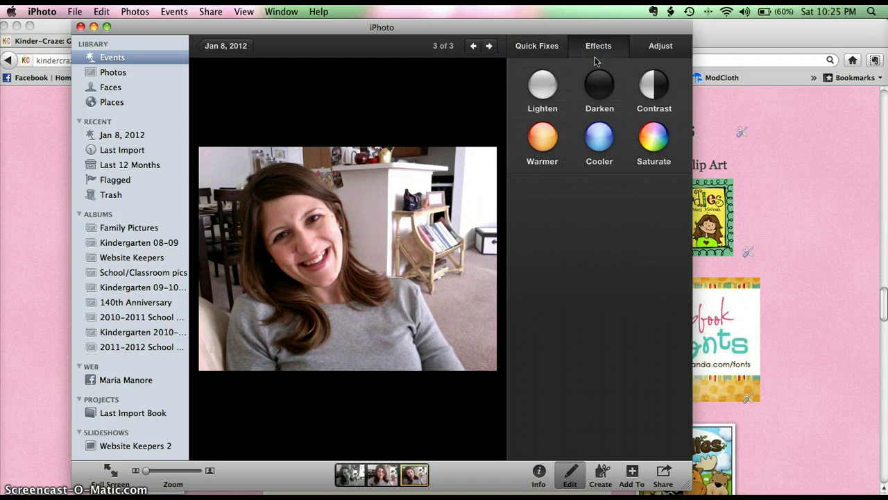
{"action": "left_click", "coordinate": [647, 54]}
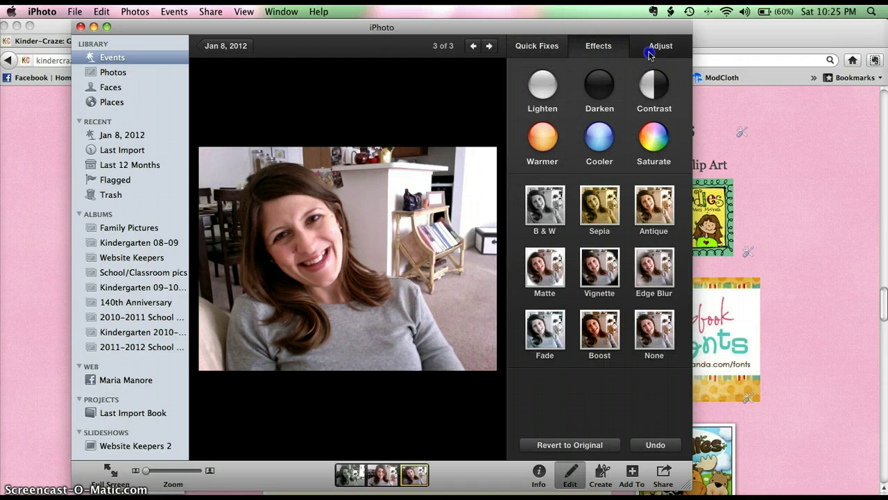
{"action": "left_click", "coordinate": [541, 55]}
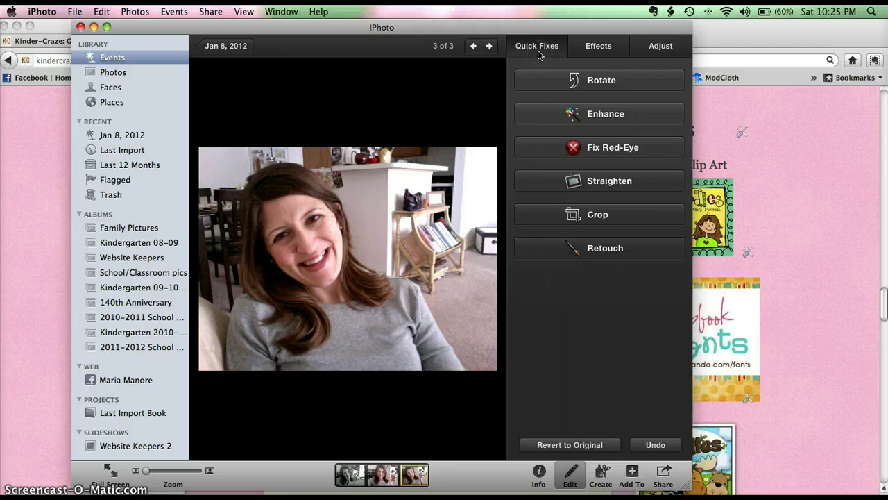
{"action": "left_click", "coordinate": [540, 53]}
{"action": "left_click", "coordinate": [567, 256]}
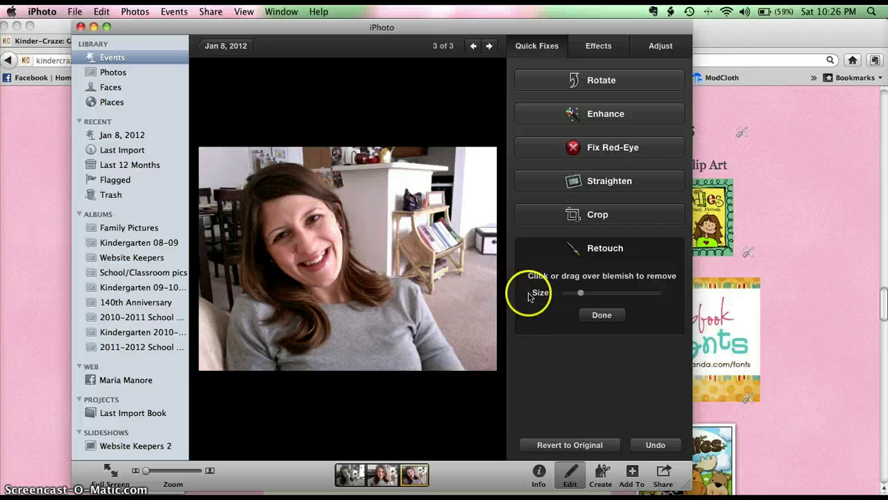
Step: Try a large retouch brush size, reduce it to a small one, and retouch away the pictures on the counter wall beside the hair
{"action": "left_click_drag", "start_coordinate": [577, 293], "coordinate": [645, 293]}
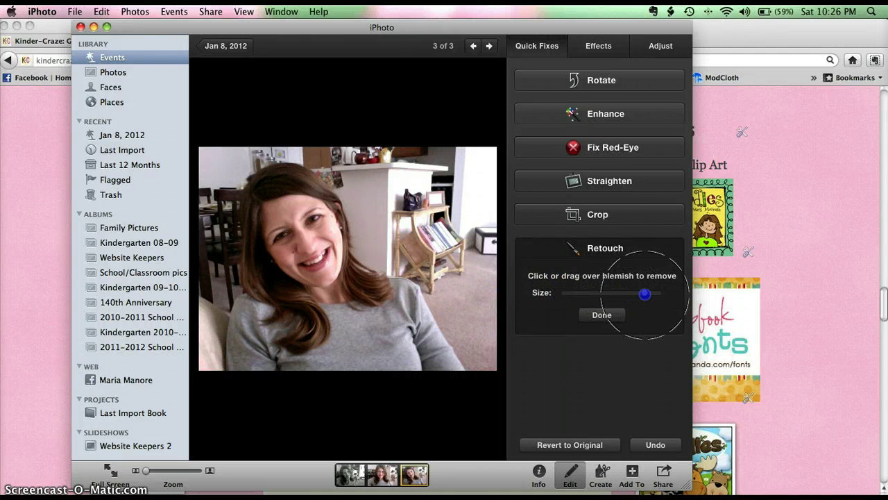
{"action": "left_click", "coordinate": [490, 272]}
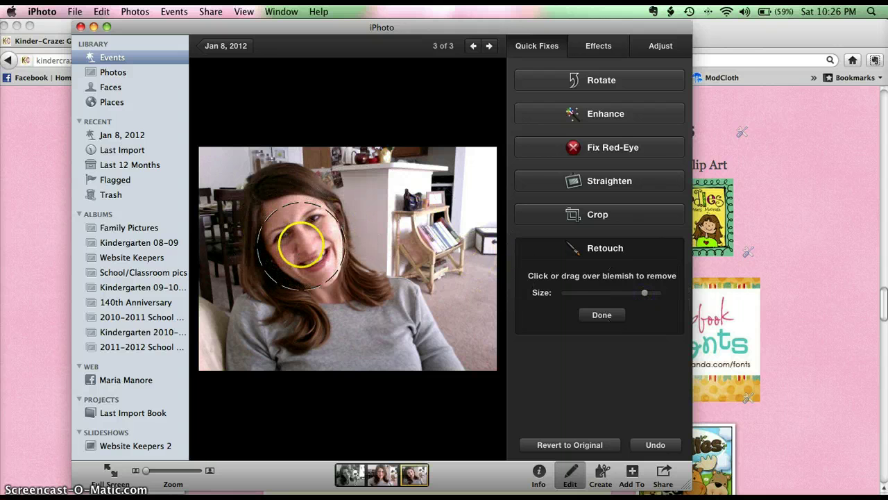
{"action": "left_click", "coordinate": [647, 294]}
{"action": "left_click_drag", "start_coordinate": [647, 295], "coordinate": [570, 295]}
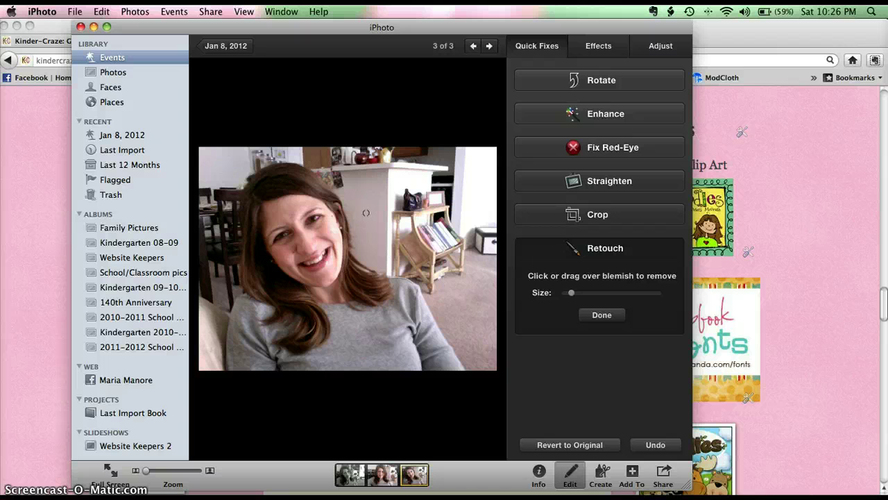
{"action": "mouse_move", "coordinate": [311, 188]}
{"action": "left_mouse_down"}
{"action": "mouse_move", "coordinate": [353, 159]}
{"action": "mouse_move", "coordinate": [338, 178]}
{"action": "left_mouse_up"}
{"action": "left_click_drag", "start_coordinate": [366, 191], "coordinate": [340, 185]}
{"action": "mouse_move", "coordinate": [336, 185]}
{"action": "left_mouse_down"}
{"action": "mouse_move", "coordinate": [340, 172]}
{"action": "mouse_move", "coordinate": [322, 161]}
{"action": "left_mouse_up"}
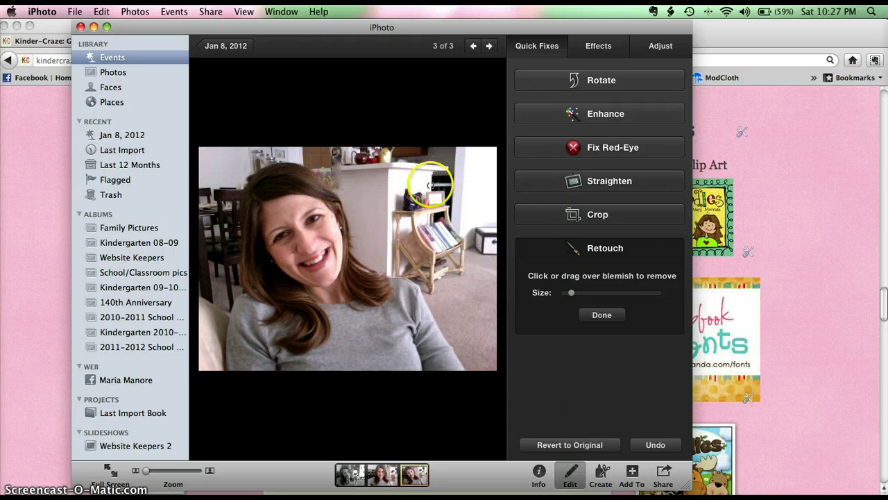
Step: Enlarge the retouch brush moderately and remove the dark ornament on top of the wicker shelf
{"action": "left_click", "coordinate": [572, 296]}
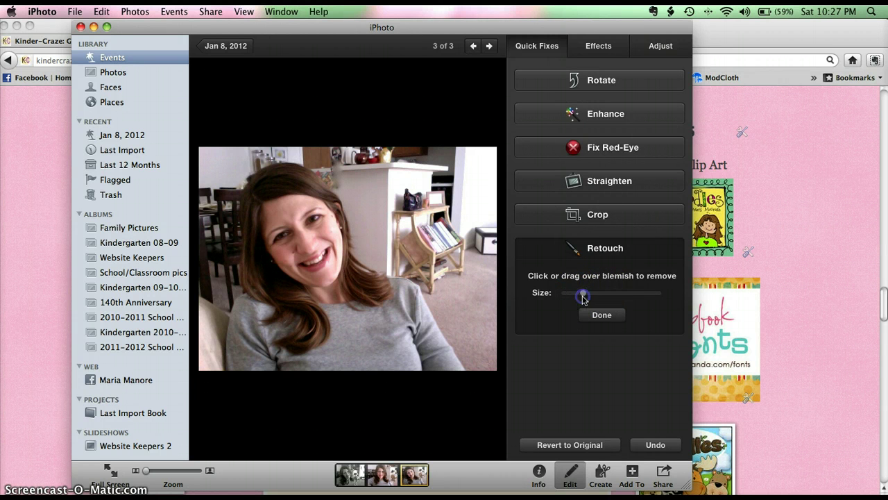
{"action": "mouse_move", "coordinate": [461, 241]}
{"action": "left_mouse_down"}
{"action": "mouse_move", "coordinate": [412, 204]}
{"action": "mouse_move", "coordinate": [422, 201]}
{"action": "left_mouse_up"}
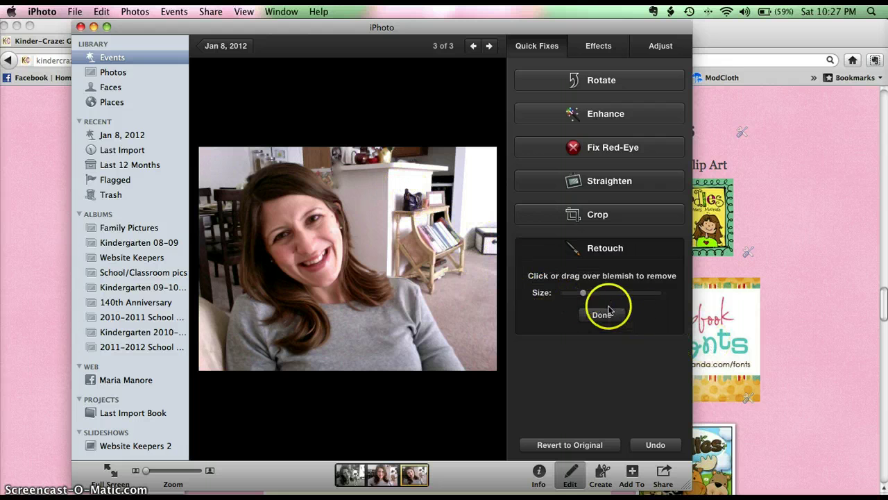
{"action": "left_click_drag", "start_coordinate": [583, 292], "coordinate": [591, 292]}
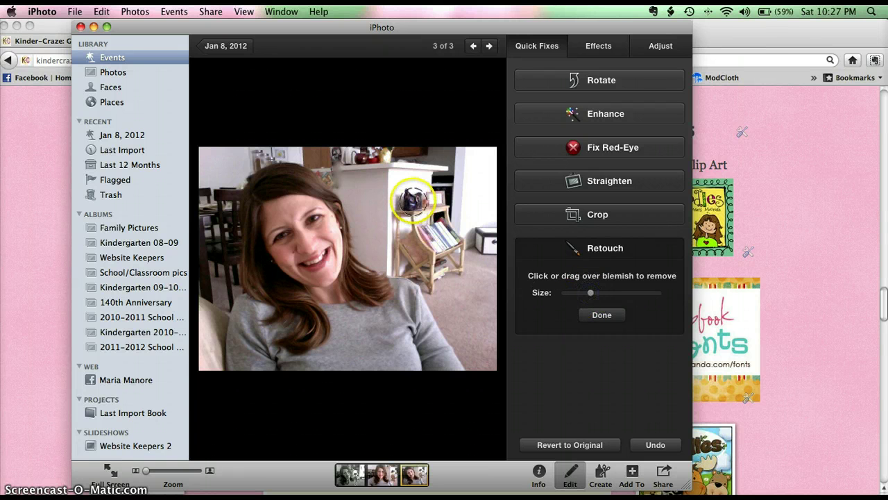
{"action": "left_click", "coordinate": [412, 201]}
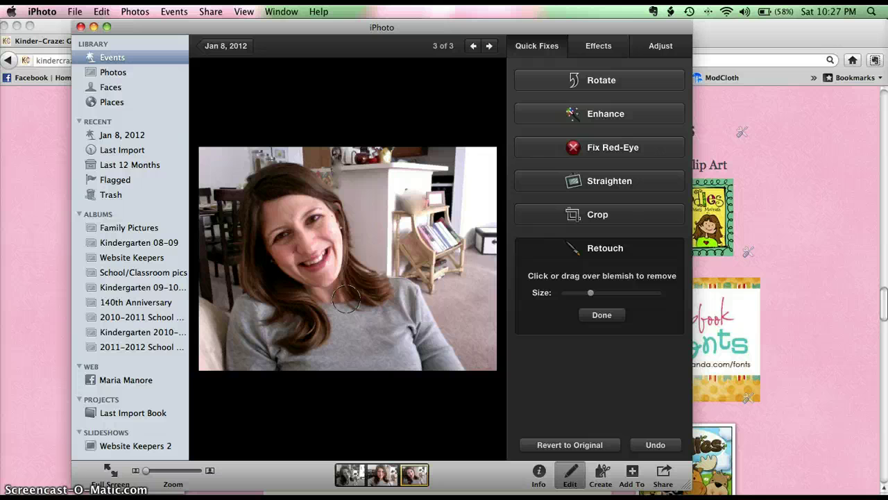
Step: Try retouching the wicker shelf and the sweater's shoulder edge with two brush sizes, undoing the strokes
{"action": "mouse_move", "coordinate": [427, 365]}
{"action": "left_mouse_down"}
{"action": "mouse_move", "coordinate": [435, 371]}
{"action": "mouse_move", "coordinate": [448, 351]}
{"action": "mouse_move", "coordinate": [405, 353]}
{"action": "mouse_move", "coordinate": [462, 352]}
{"action": "mouse_move", "coordinate": [415, 303]}
{"action": "mouse_move", "coordinate": [413, 234]}
{"action": "left_mouse_up"}
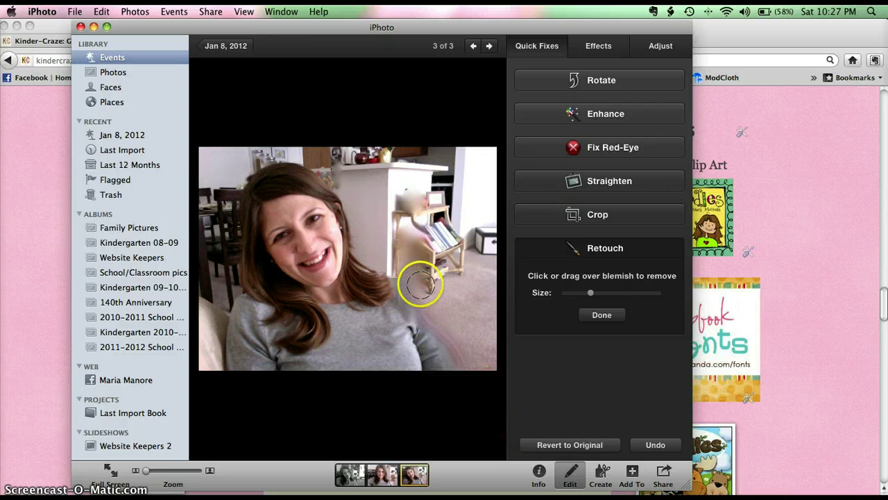
{"action": "mouse_move", "coordinate": [420, 284]}
{"action": "left_mouse_down"}
{"action": "mouse_move", "coordinate": [448, 345]}
{"action": "mouse_move", "coordinate": [415, 290]}
{"action": "left_mouse_up"}
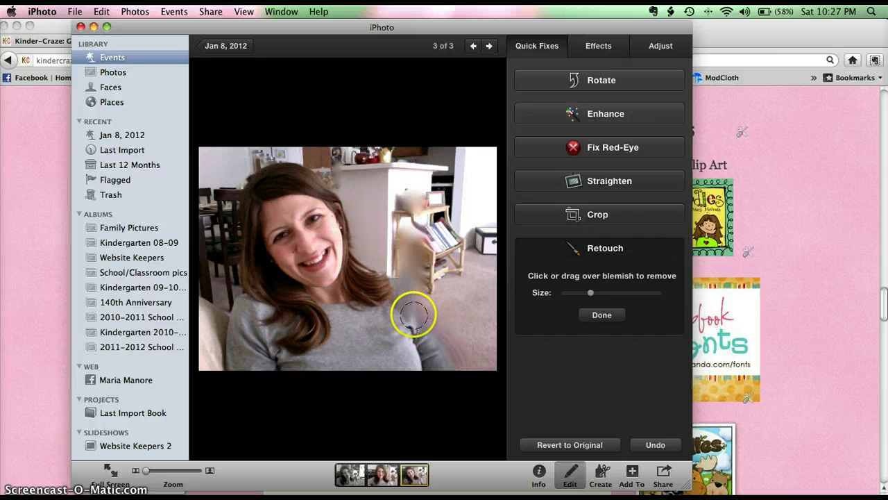
{"action": "left_click", "coordinate": [646, 445]}
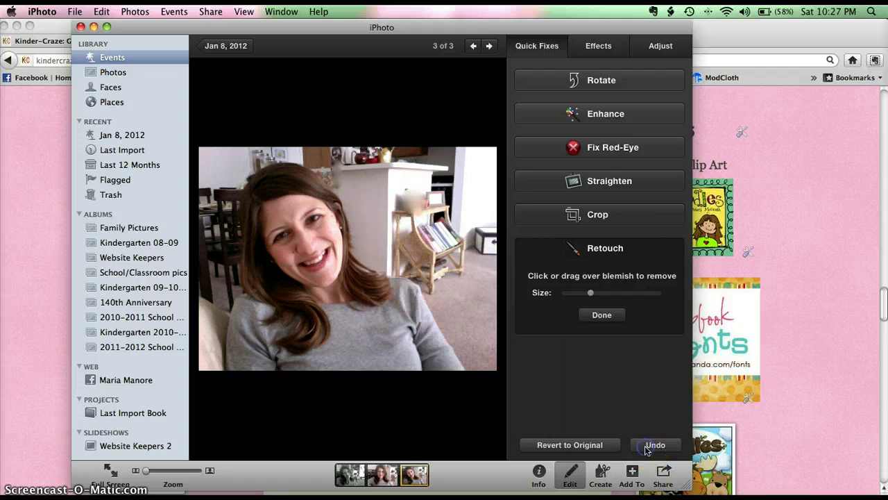
{"action": "left_click", "coordinate": [582, 297]}
{"action": "mouse_move", "coordinate": [463, 336]}
{"action": "left_mouse_down"}
{"action": "mouse_move", "coordinate": [463, 358]}
{"action": "mouse_move", "coordinate": [433, 304]}
{"action": "mouse_move", "coordinate": [421, 301]}
{"action": "left_mouse_up"}
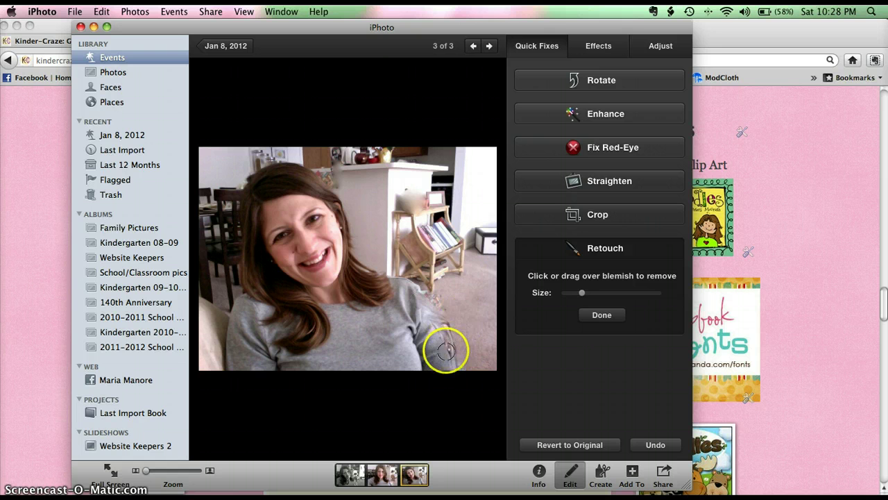
{"action": "left_click", "coordinate": [656, 445]}
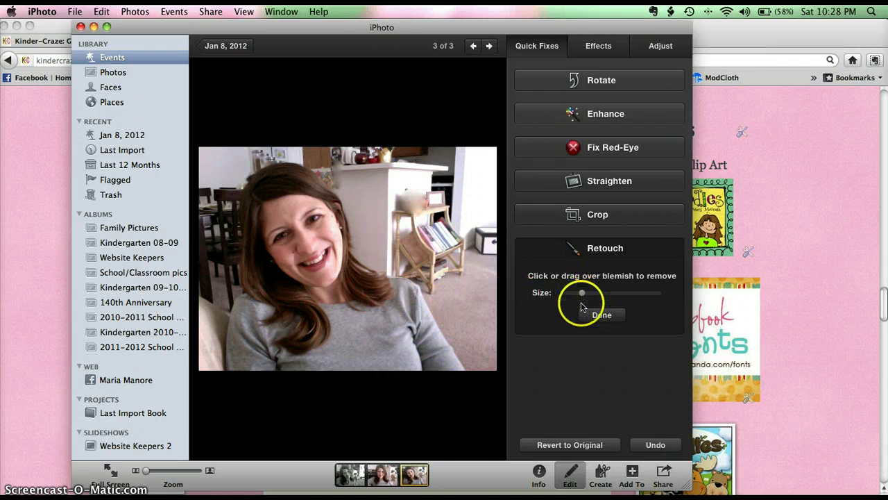
Step: Increase the retouch brush to a medium-large size and paint over the face to erase its features
{"action": "left_click_drag", "start_coordinate": [581, 294], "coordinate": [587, 296]}
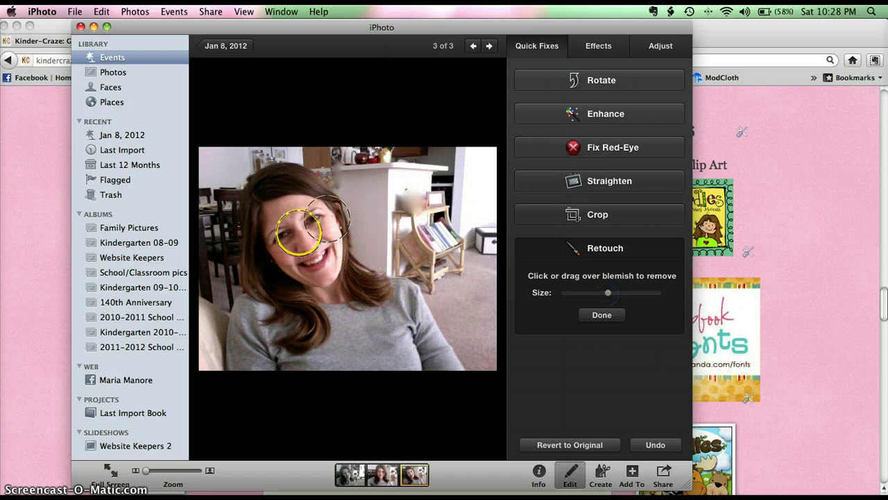
{"action": "left_click", "coordinate": [608, 293]}
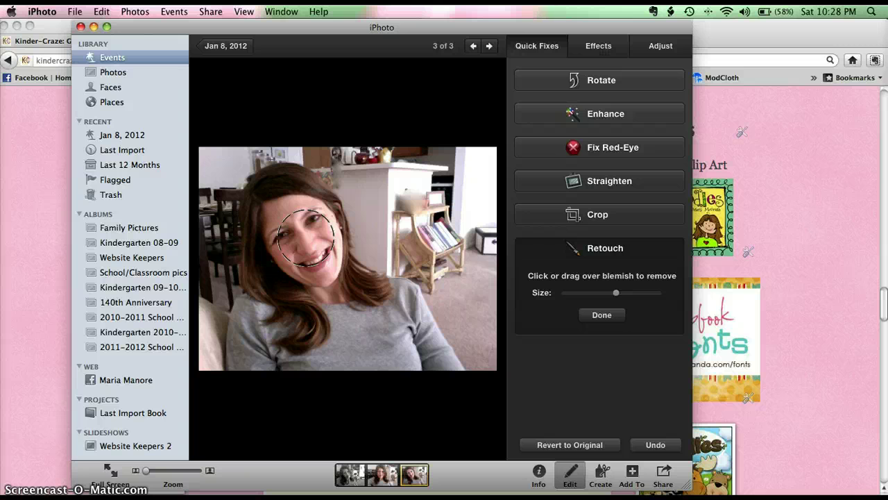
{"action": "mouse_move", "coordinate": [305, 237]}
{"action": "left_mouse_down"}
{"action": "mouse_move", "coordinate": [272, 224]}
{"action": "mouse_move", "coordinate": [308, 278]}
{"action": "mouse_move", "coordinate": [299, 221]}
{"action": "mouse_move", "coordinate": [305, 246]}
{"action": "mouse_move", "coordinate": [292, 238]}
{"action": "mouse_move", "coordinate": [302, 222]}
{"action": "mouse_move", "coordinate": [333, 284]}
{"action": "mouse_move", "coordinate": [406, 341]}
{"action": "mouse_move", "coordinate": [732, 421]}
{"action": "left_mouse_up"}
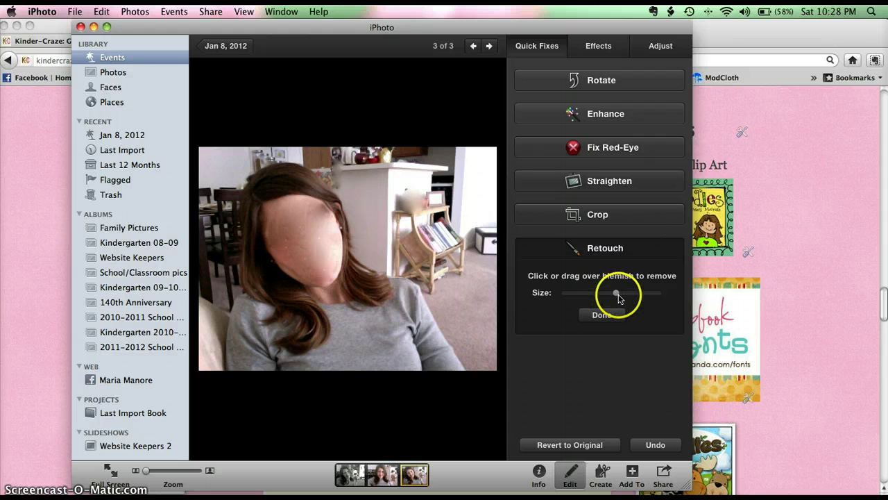
Step: Try retouching the blanked face with a nearly maximum brush size, and undo that retouch
{"action": "left_click_drag", "start_coordinate": [619, 296], "coordinate": [674, 295]}
{"action": "left_click", "coordinate": [297, 226]}
{"action": "mouse_move", "coordinate": [297, 226]}
{"action": "left_mouse_down"}
{"action": "mouse_move", "coordinate": [298, 218]}
{"action": "mouse_move", "coordinate": [297, 232]}
{"action": "left_mouse_up"}
{"action": "mouse_move", "coordinate": [333, 267]}
{"action": "left_mouse_down"}
{"action": "mouse_move", "coordinate": [345, 264]}
{"action": "mouse_move", "coordinate": [532, 470]}
{"action": "mouse_move", "coordinate": [567, 460]}
{"action": "mouse_move", "coordinate": [659, 472]}
{"action": "mouse_move", "coordinate": [654, 457]}
{"action": "left_mouse_up"}
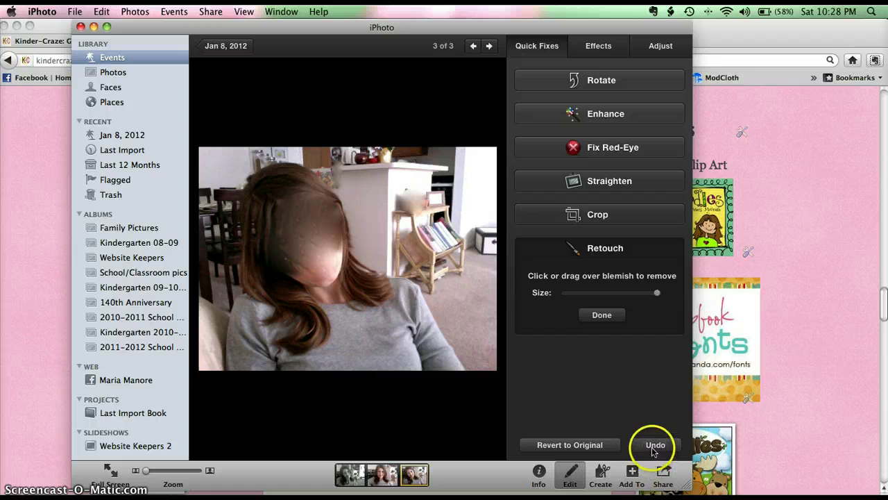
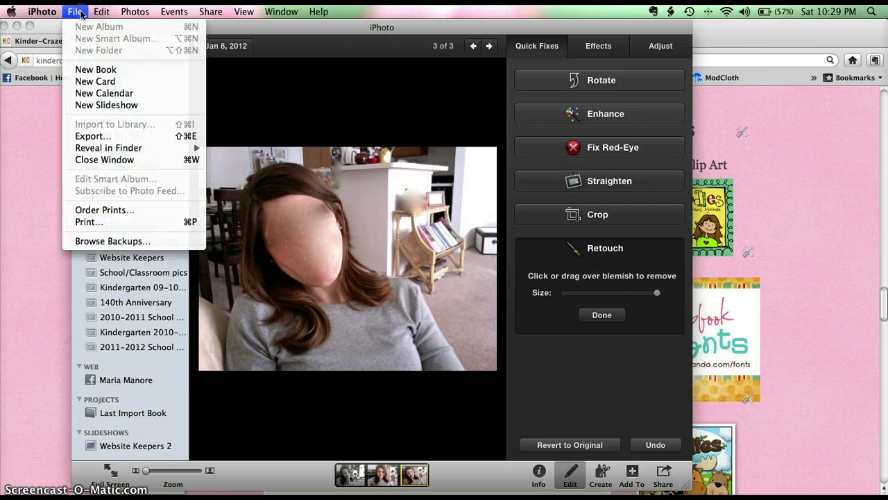
Step: Export the retouched photo as a full-size, medium-quality JPEG named Me! to the Desktop
{"action": "left_click", "coordinate": [110, 136]}
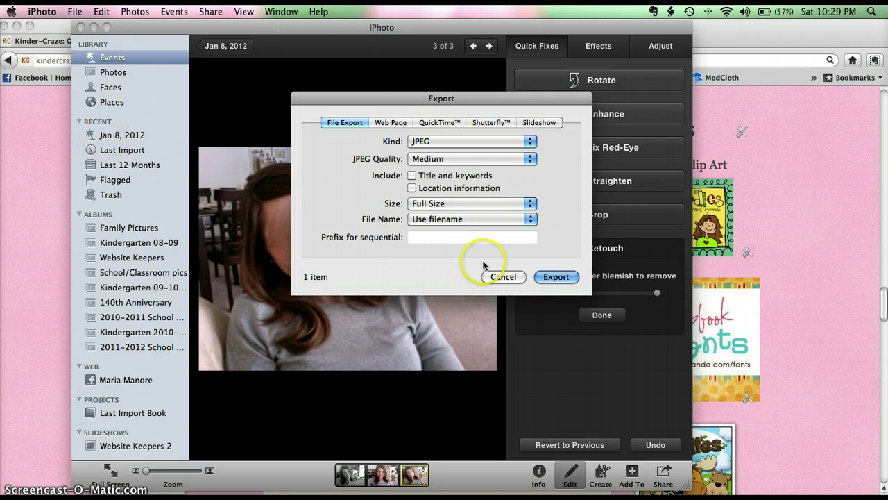
{"action": "left_click", "coordinate": [563, 279]}
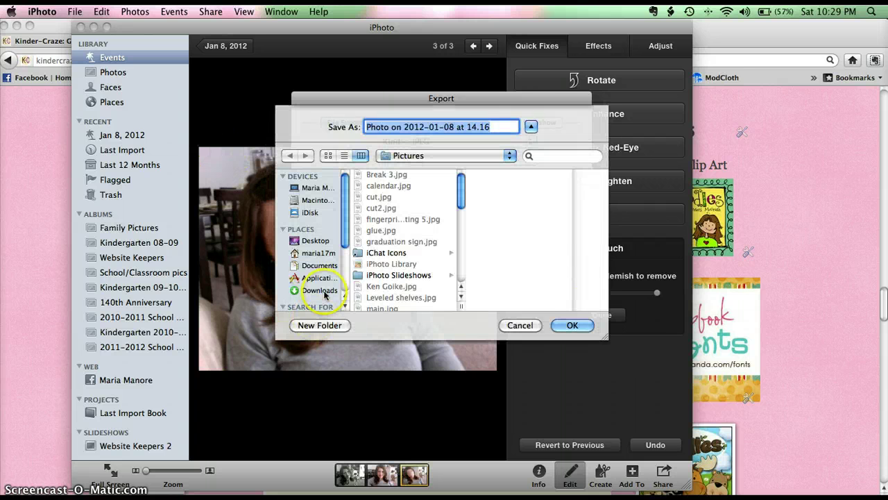
{"action": "left_click", "coordinate": [317, 241]}
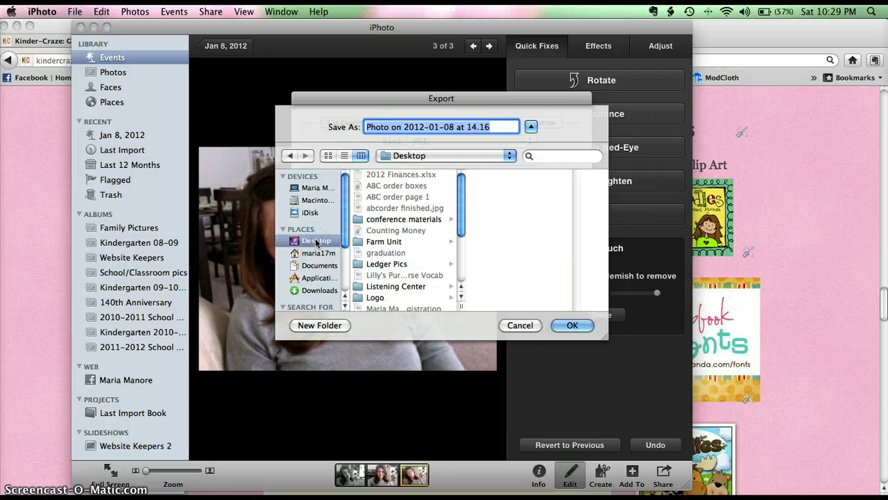
{"action": "type", "text": "Me!"}
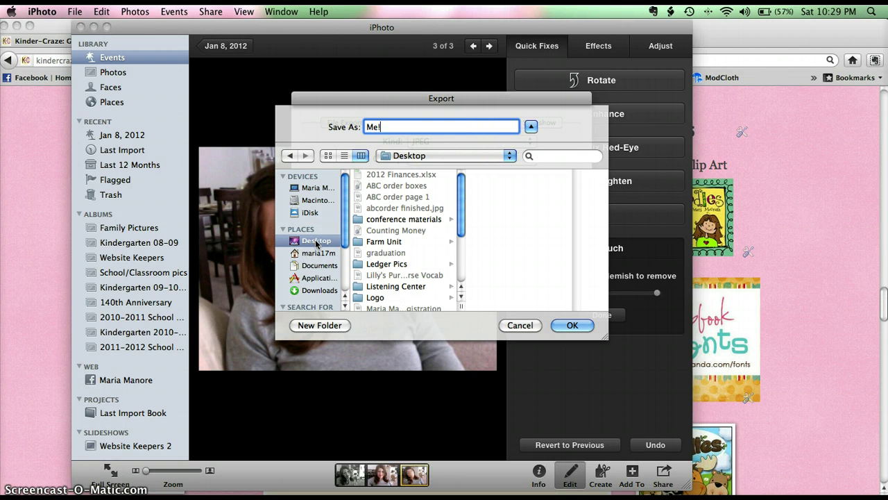
{"action": "left_click", "coordinate": [573, 326]}
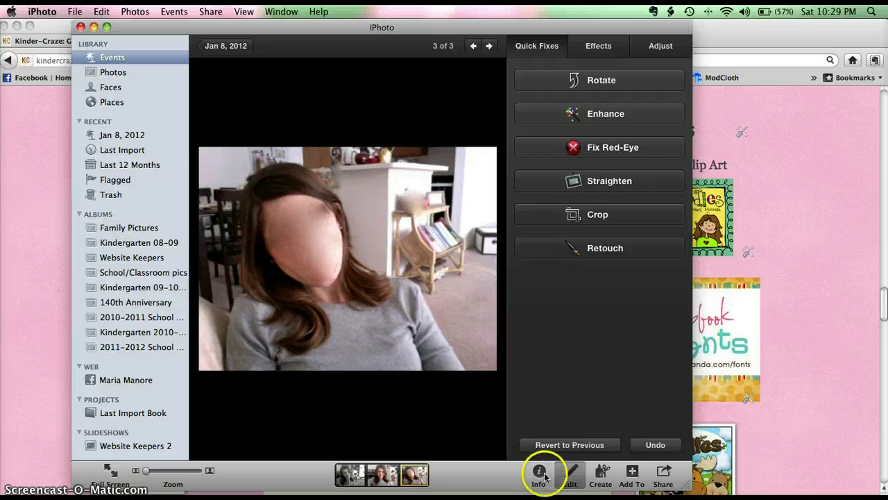
Step: Try to discard the retouch edits and revert the photo to its original version, confirming the loss of all changes
{"action": "left_click", "coordinate": [579, 453]}
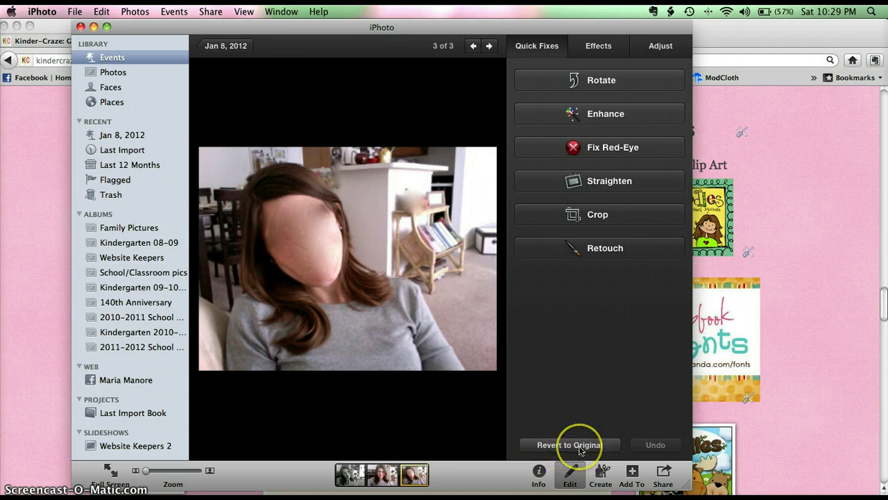
{"action": "left_click", "coordinate": [579, 448]}
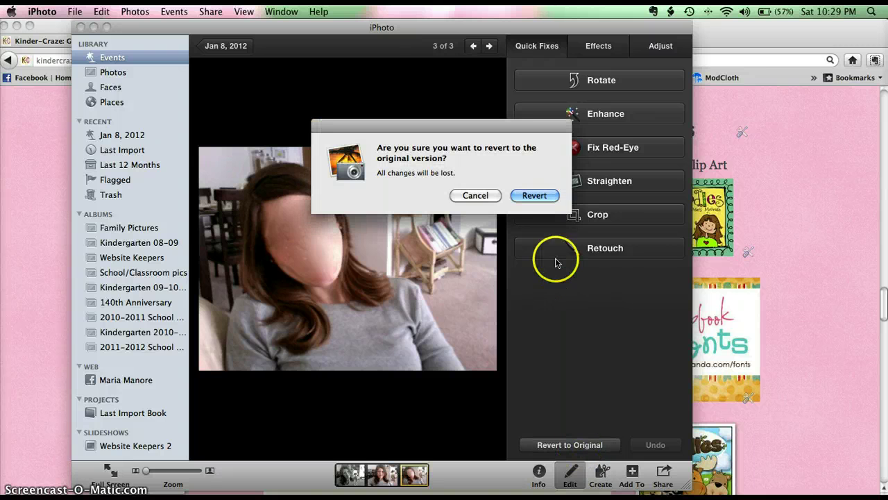
{"action": "left_click", "coordinate": [537, 197]}
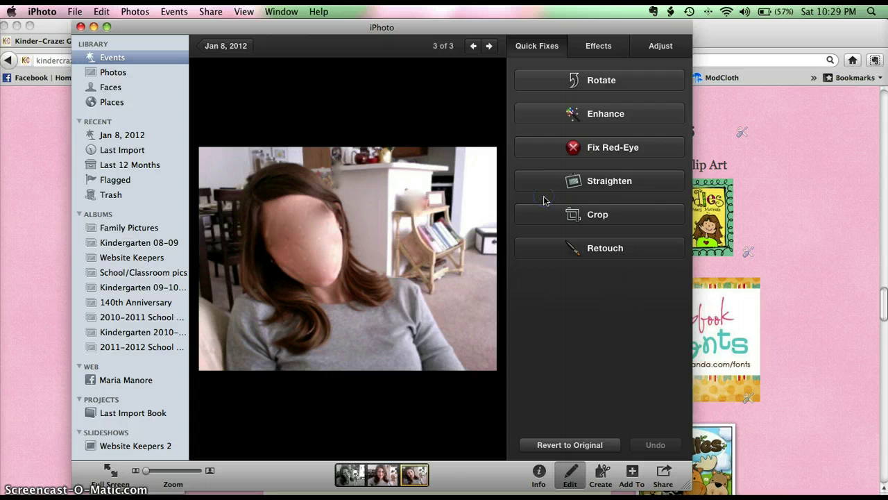
{"action": "left_click", "coordinate": [576, 446]}
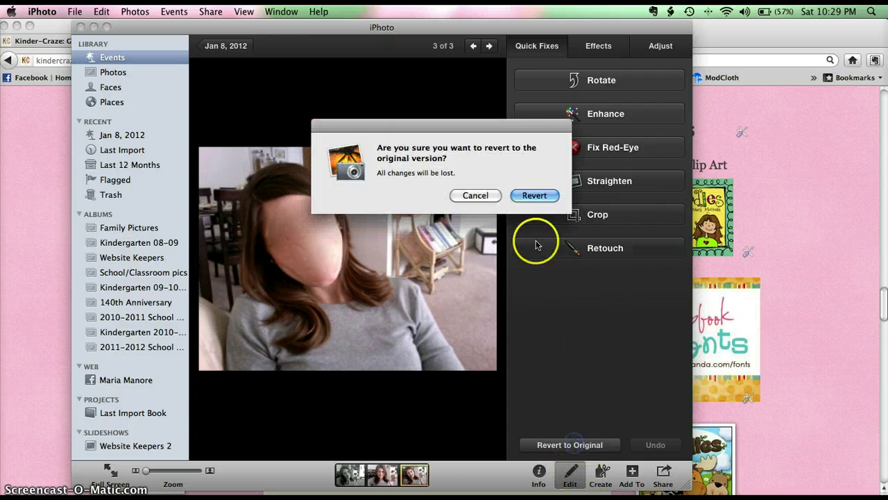
{"action": "left_click", "coordinate": [534, 195]}
Step: Minimize the iPhoto and browser windows, and open the exported Me!.jpg from the desktop in Preview
{"action": "left_click", "coordinate": [91, 29]}
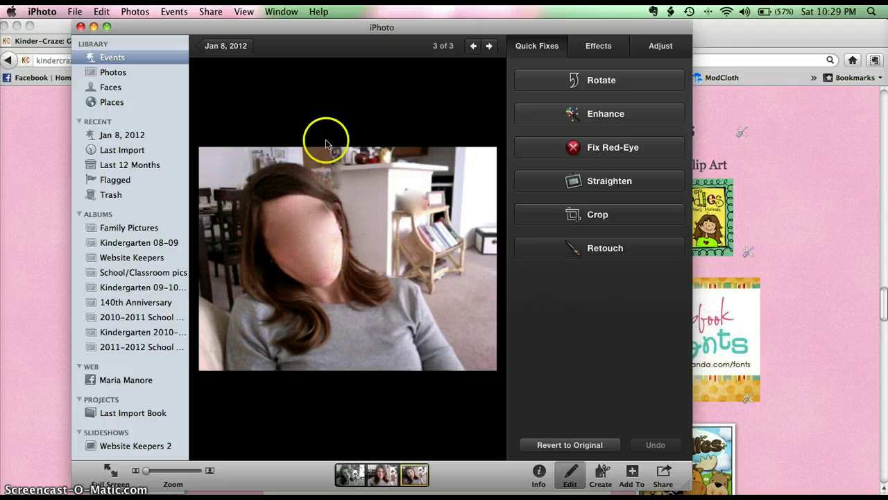
{"action": "left_click", "coordinate": [94, 26]}
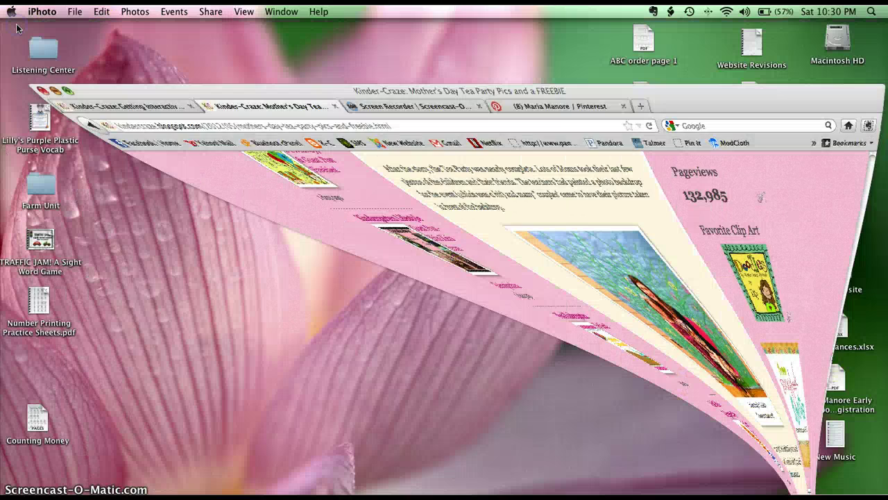
{"action": "left_click", "coordinate": [17, 25]}
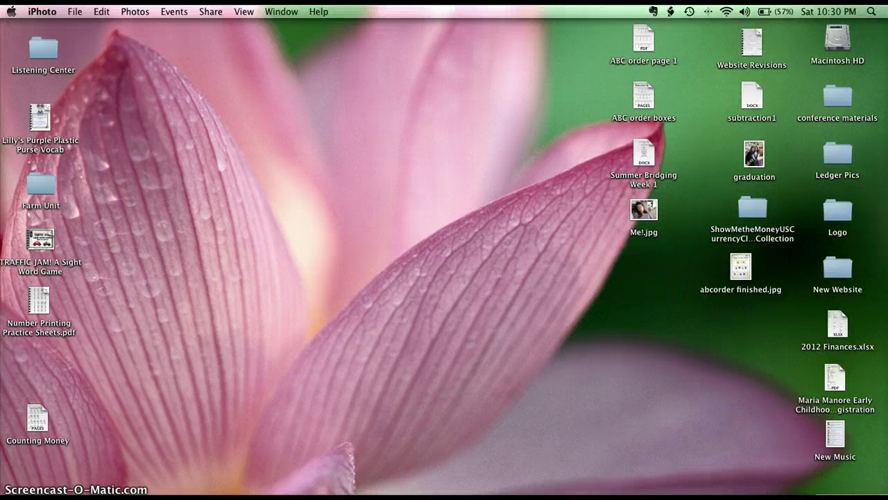
{"action": "double_click", "coordinate": [651, 210]}
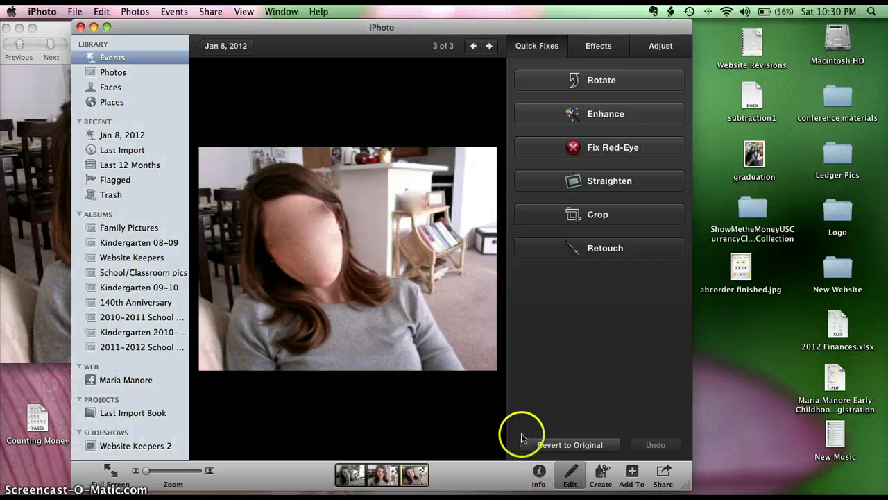
Step: Try again to revert the retouched photo in iPhoto to its original version
{"action": "left_click", "coordinate": [524, 437]}
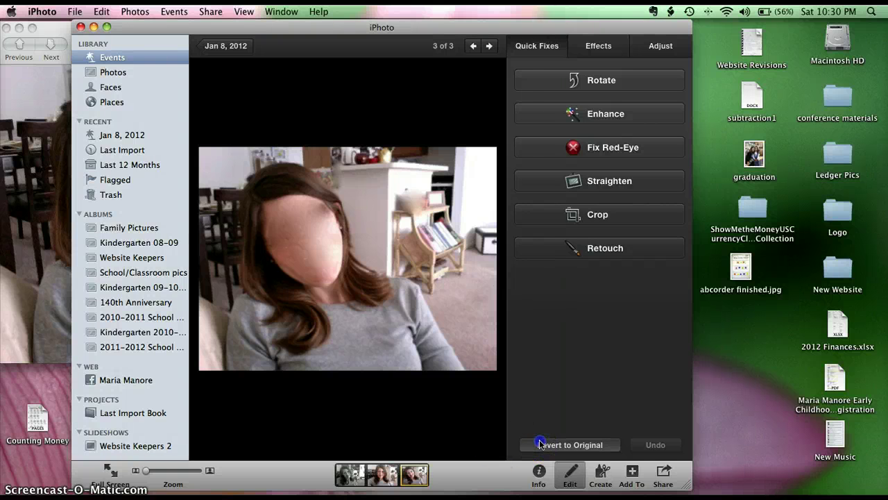
{"action": "left_click", "coordinate": [536, 194]}
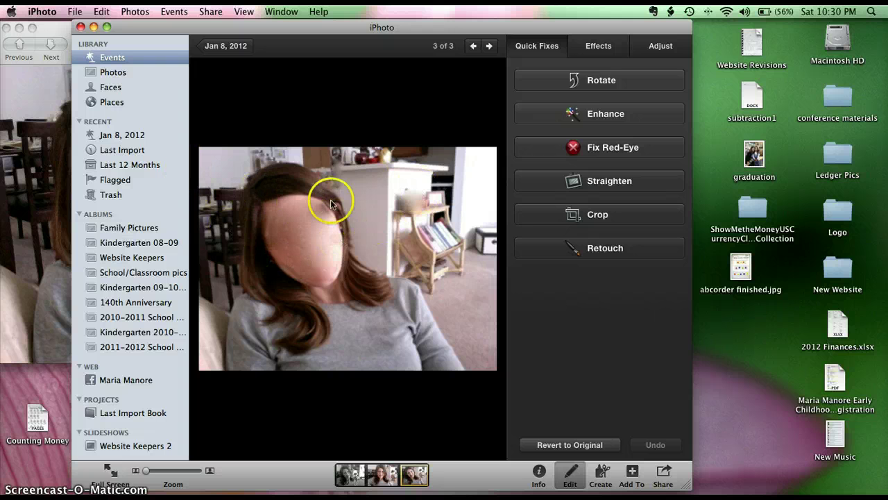
Step: Minimize the iPhoto window and move the Me!.jpg preview window away from the screen edge to view the exported copy
{"action": "left_click", "coordinate": [94, 27]}
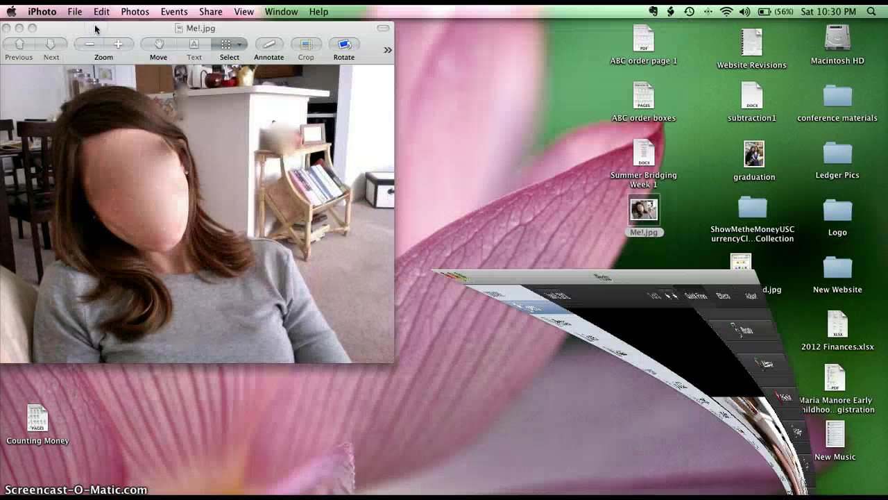
{"action": "left_click_drag", "start_coordinate": [109, 27], "coordinate": [174, 36]}
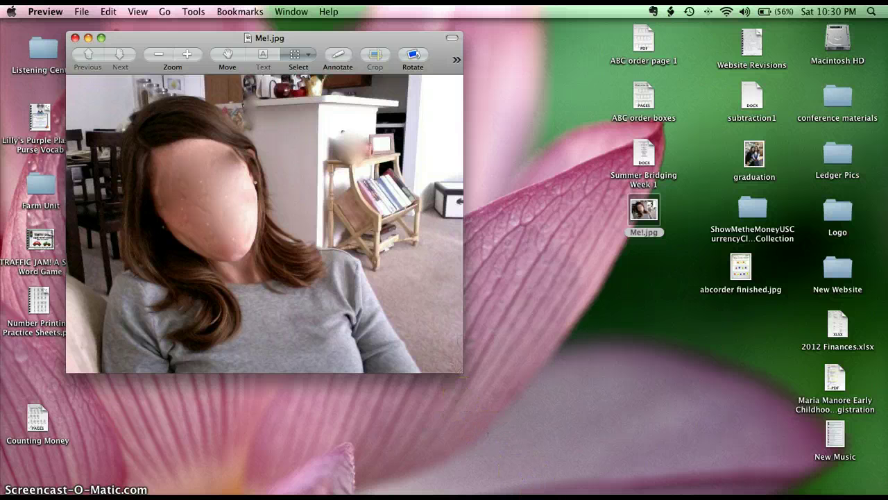